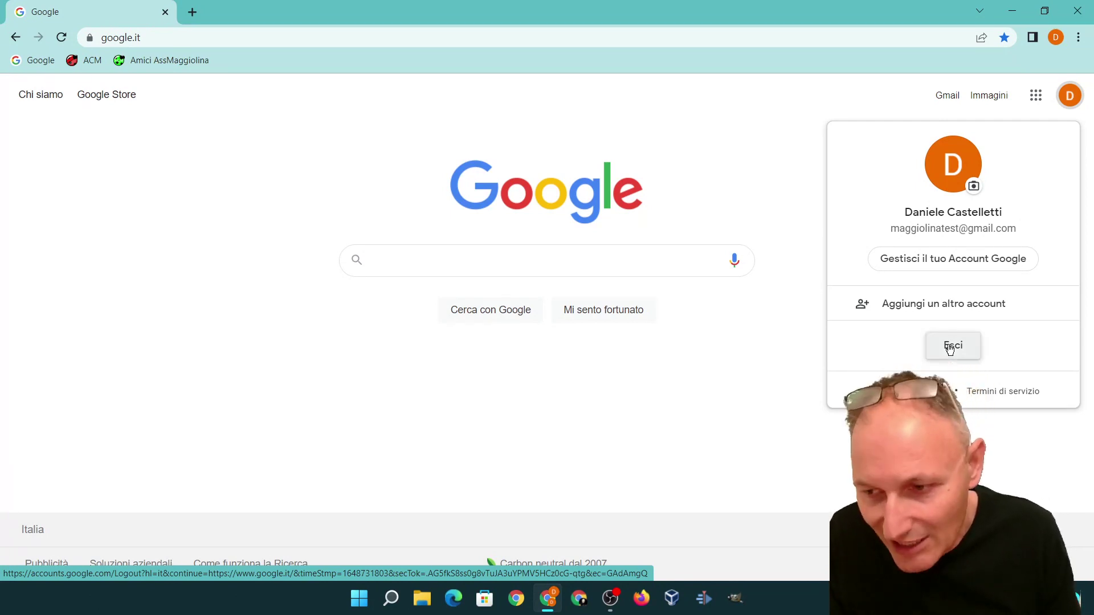
# Step: Sign out with Esci and continue past the 'Account disconnesso' page without signing in
pyautogui.click(950, 348)
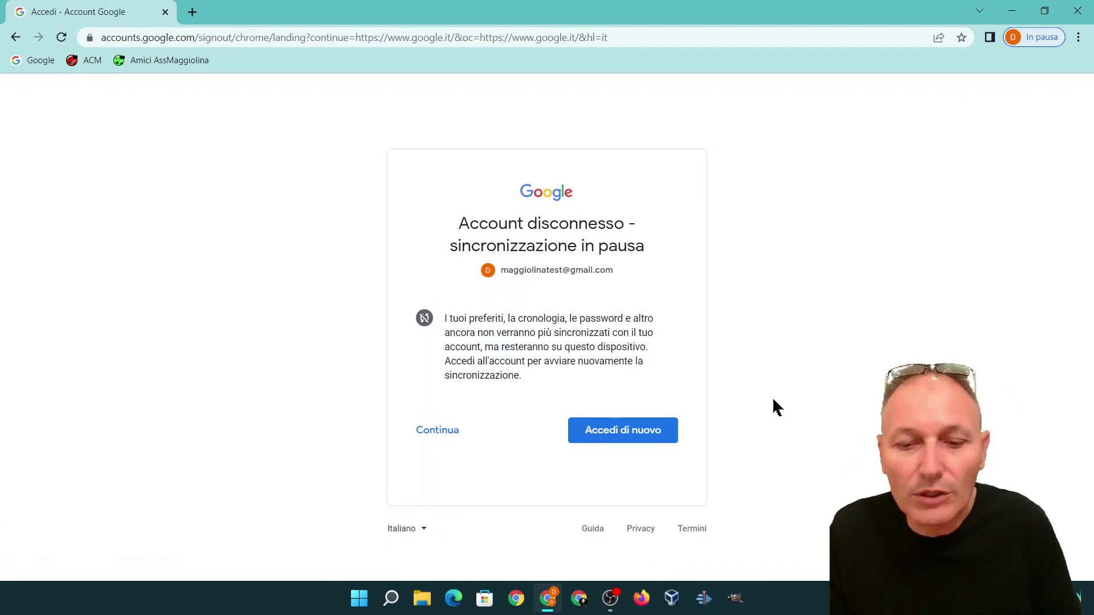
pyautogui.click(444, 431)
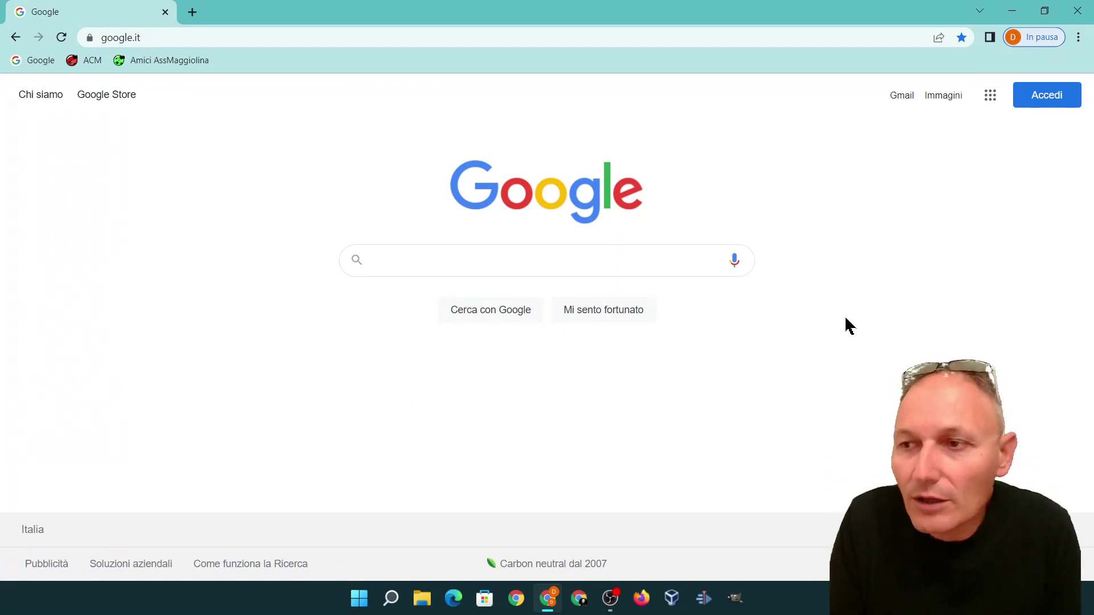
# Step: Go from the Google home page to the 'Accedi' sign-in page
pyautogui.click(1030, 103)
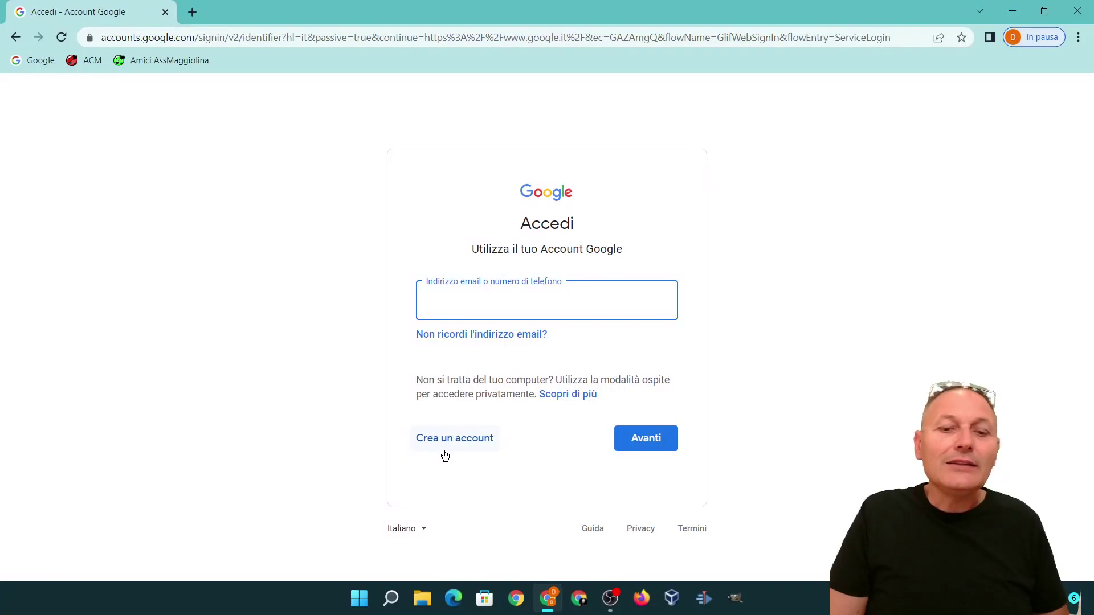
pyautogui.click(472, 438)
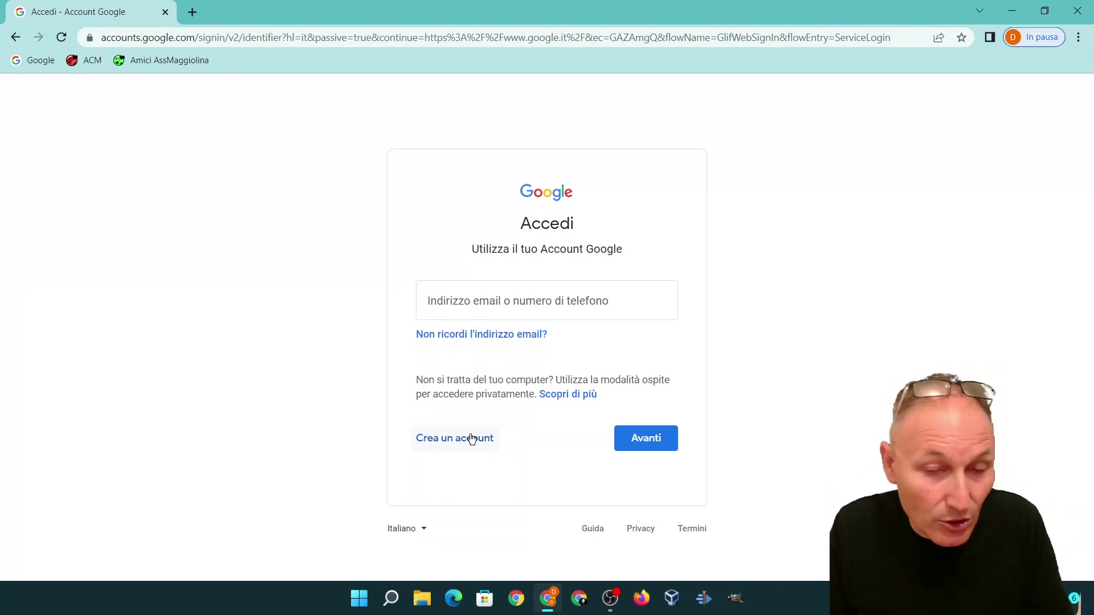
# Step: Start a new Google account via 'Crea un account', choosing 'Per me'
pyautogui.click(427, 438)
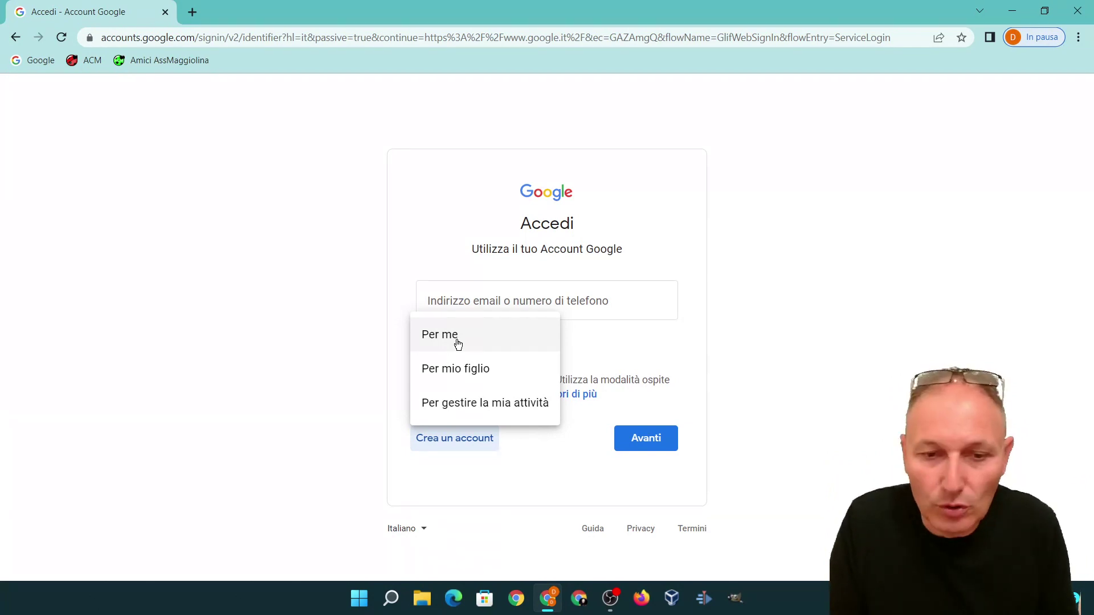
pyautogui.click(457, 336)
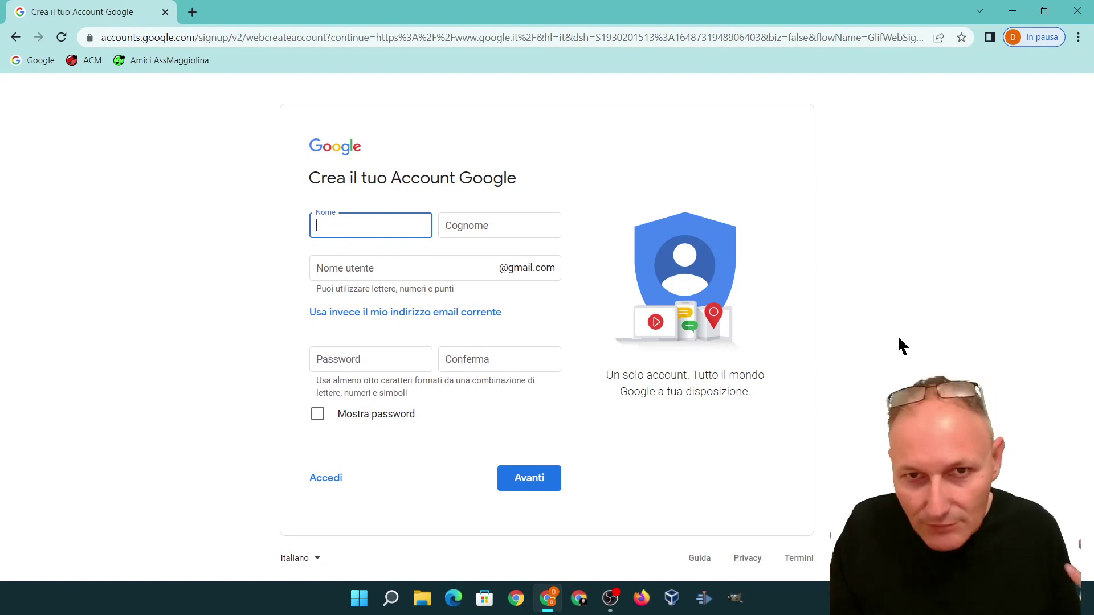
# Step: Enter the first name in Nome and the surname in Cognome on the sign-up form
pyautogui.write('Mario')
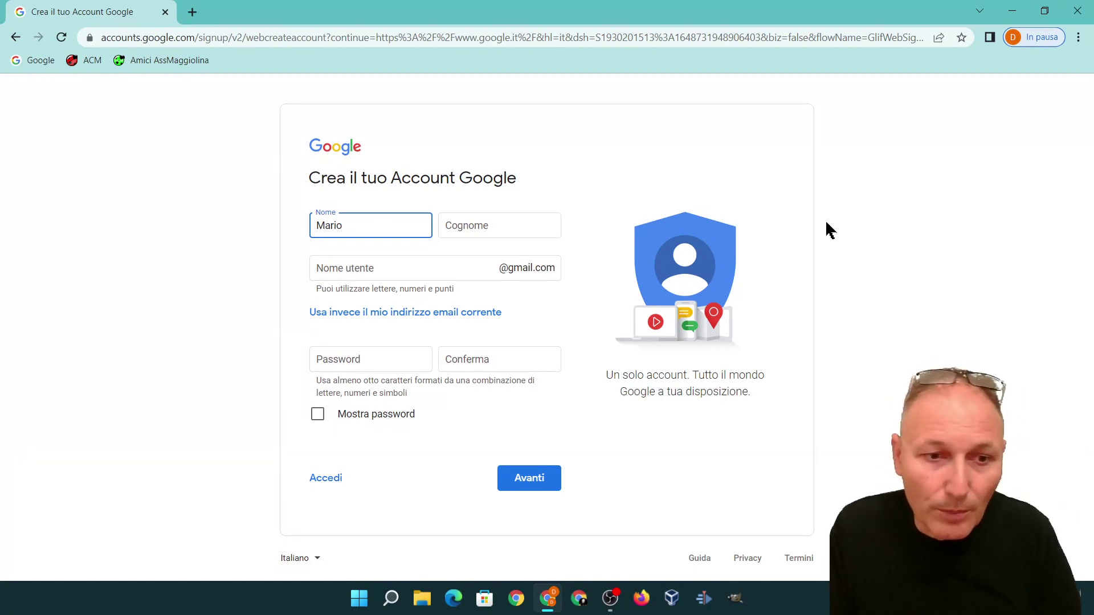
pyautogui.click(459, 225)
pyautogui.write('Rossi')
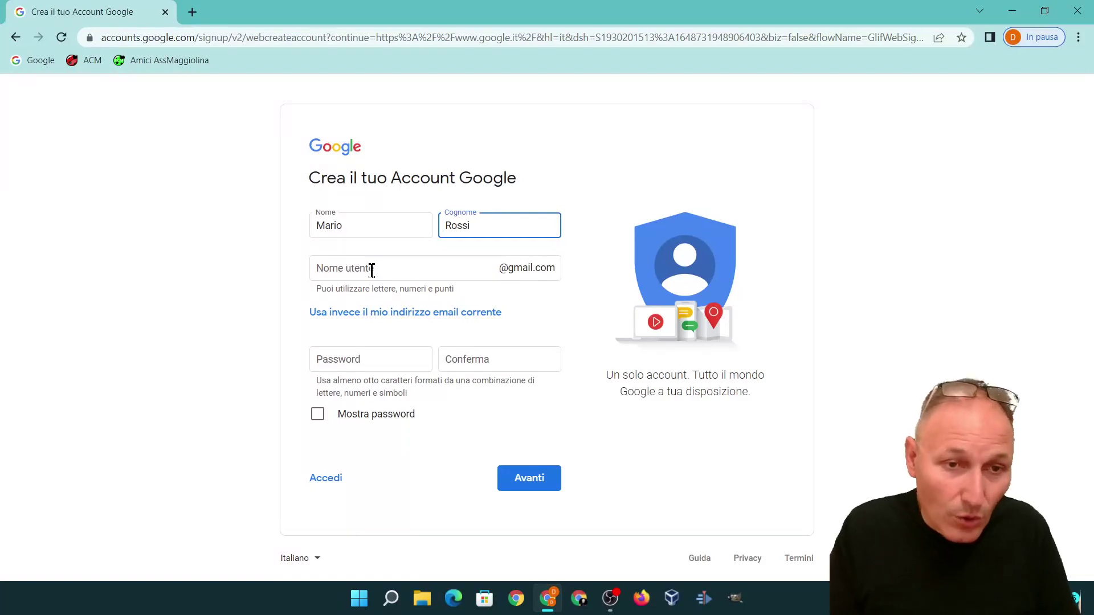
pyautogui.click(341, 269)
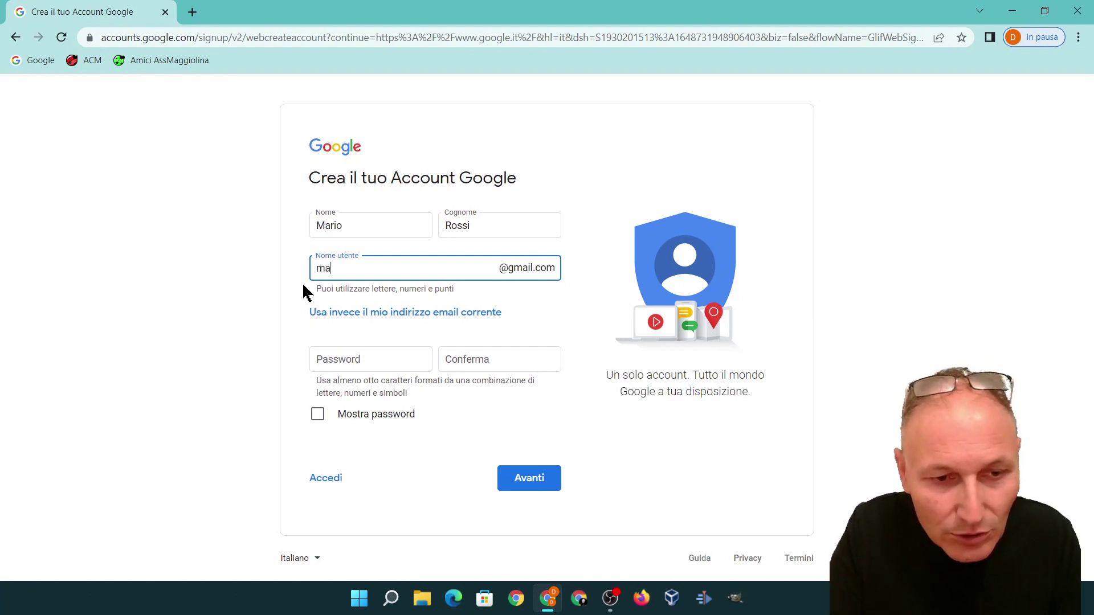
# Step: Try hyphenated, underscored, then plain name variants as the Gmail username and validate it
pyautogui.write('rio')
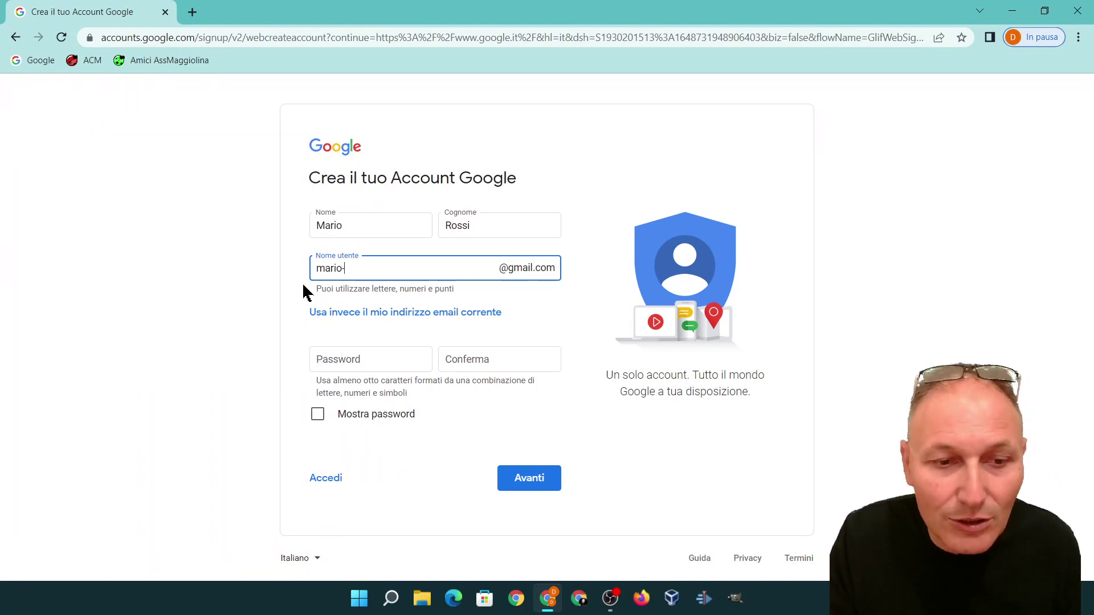
pyautogui.write('-rossi')
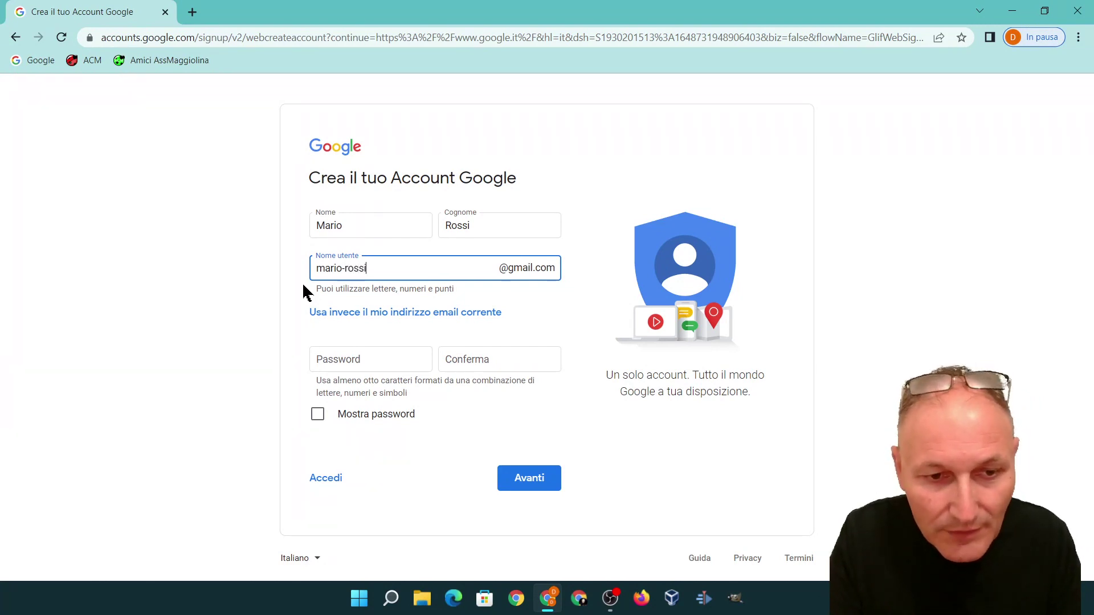
pyautogui.press('BackSpace')
pyautogui.press('BackSpace')
pyautogui.press('BackSpace')
pyautogui.press('BackSpace')
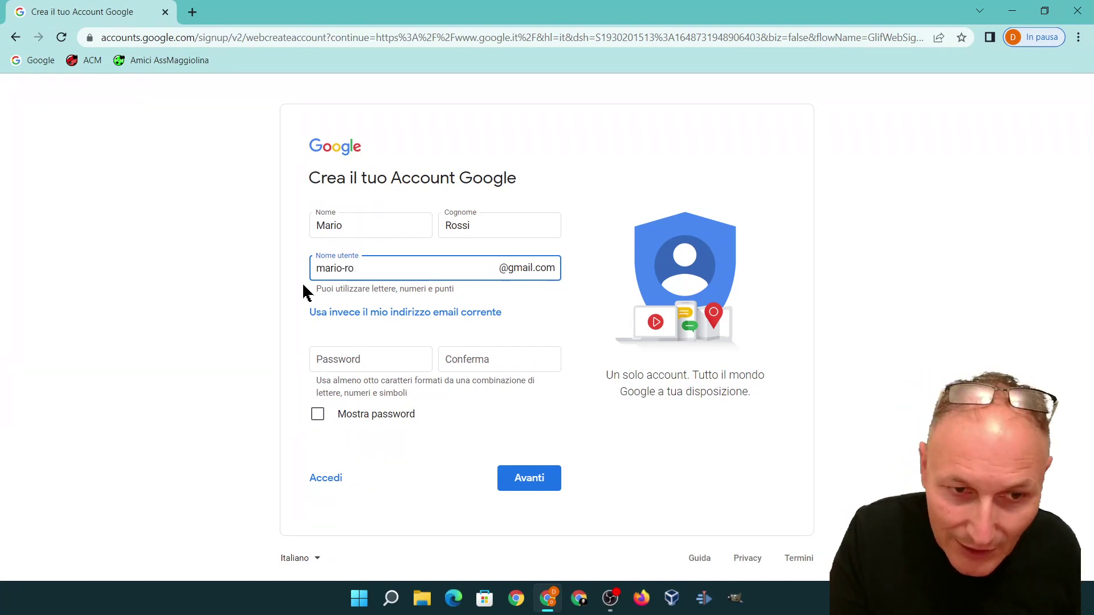
pyautogui.write('_')
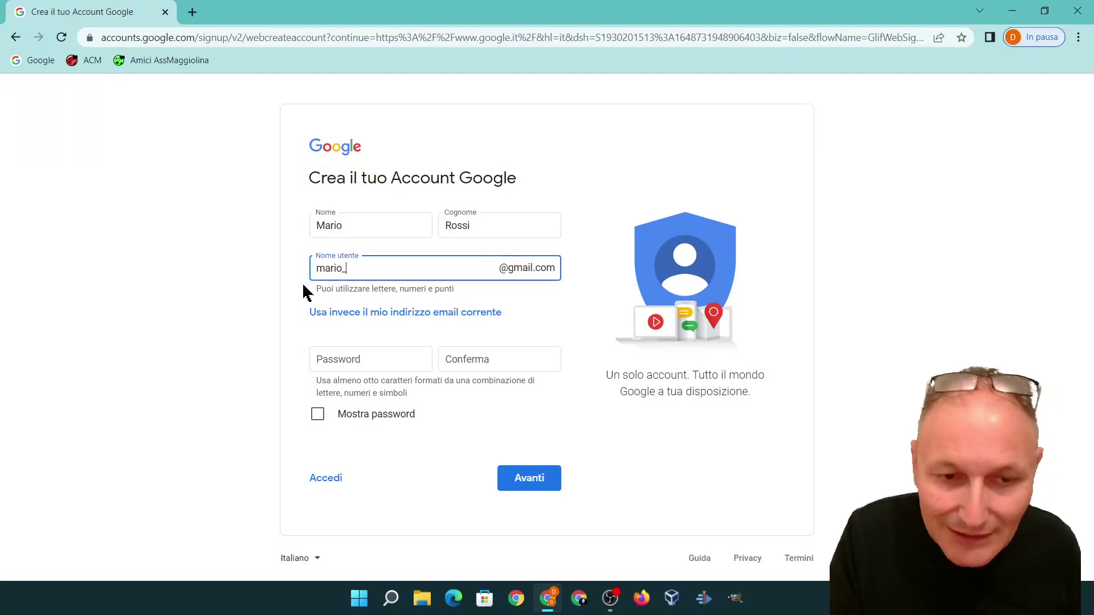
pyautogui.write('rossi')
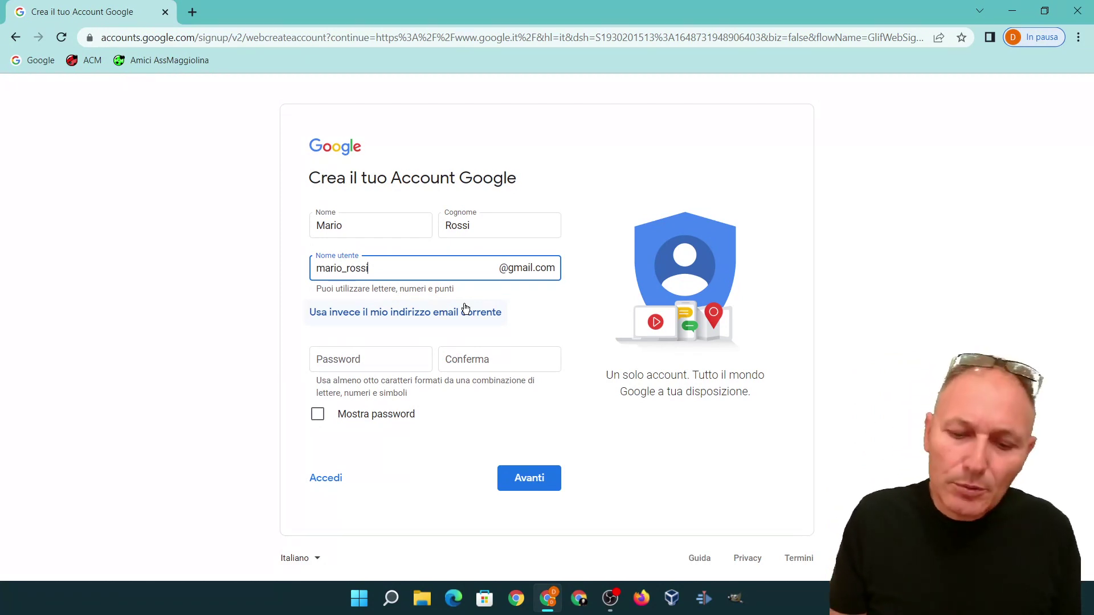
pyautogui.press('BackSpace')
pyautogui.press('BackSpace')
pyautogui.press('BackSpace')
pyautogui.press('BackSpace')
pyautogui.press('BackSpace')
pyautogui.press('BackSpace')
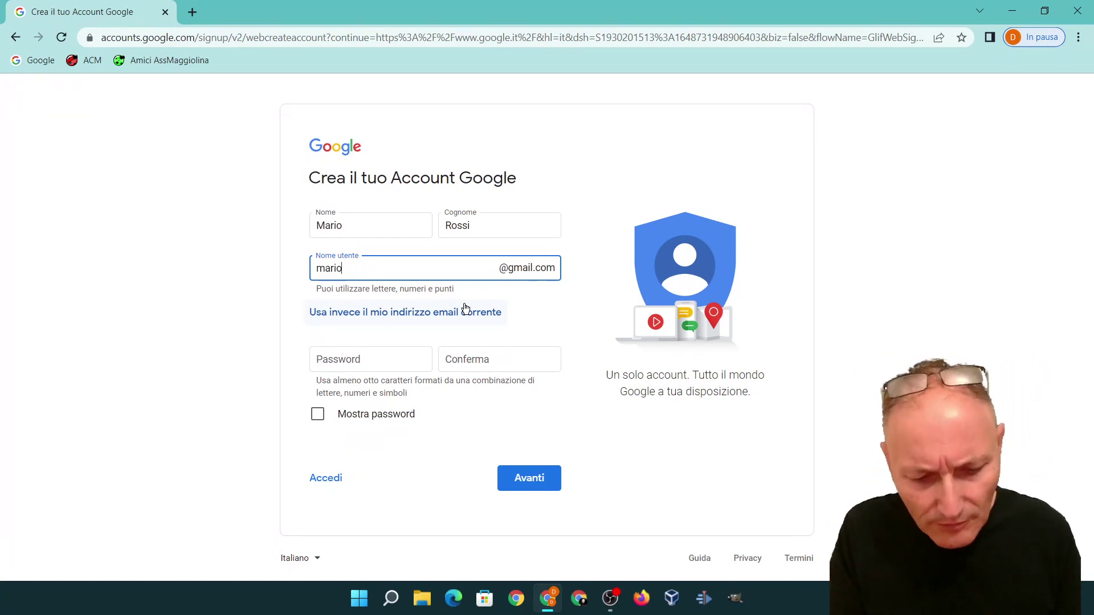
pyautogui.write('rossi')
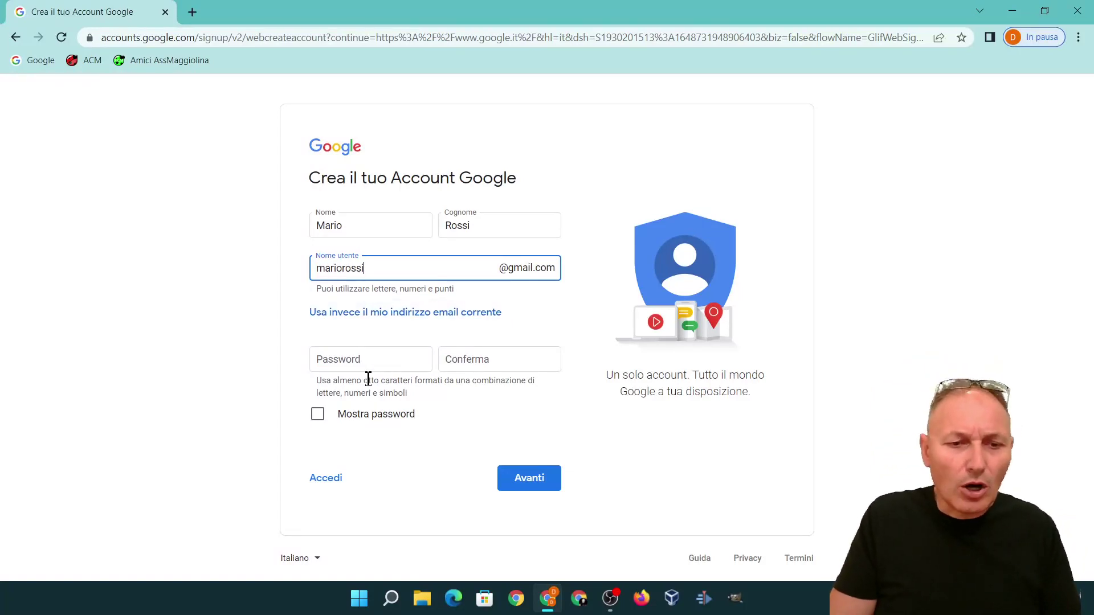
pyautogui.click(327, 356)
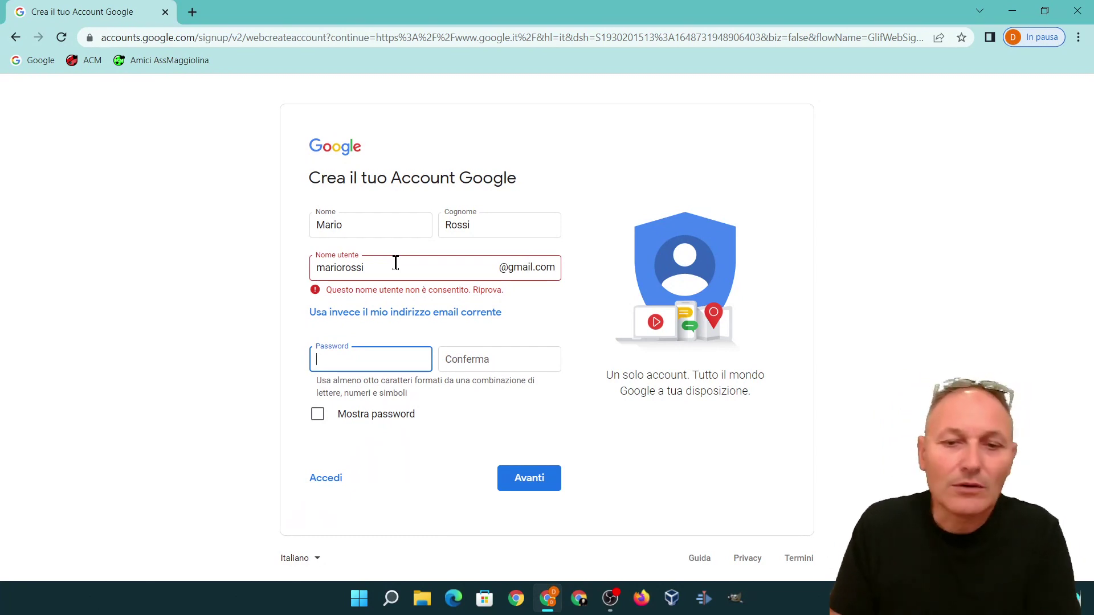
# Step: Append 85 to the rejected username and recheck its availability
pyautogui.click(397, 266)
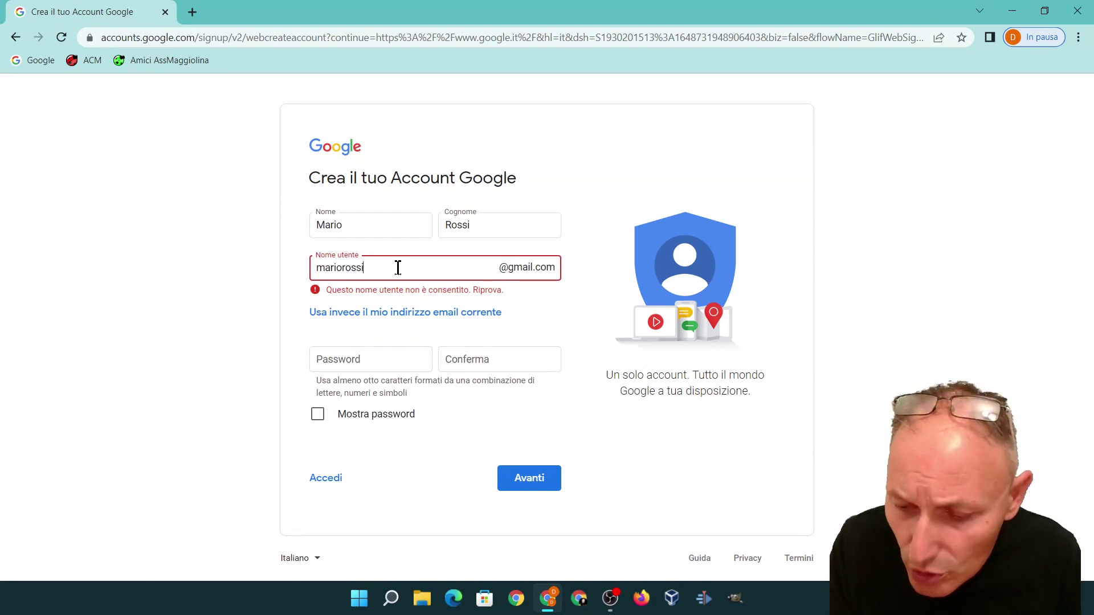
pyautogui.write('85')
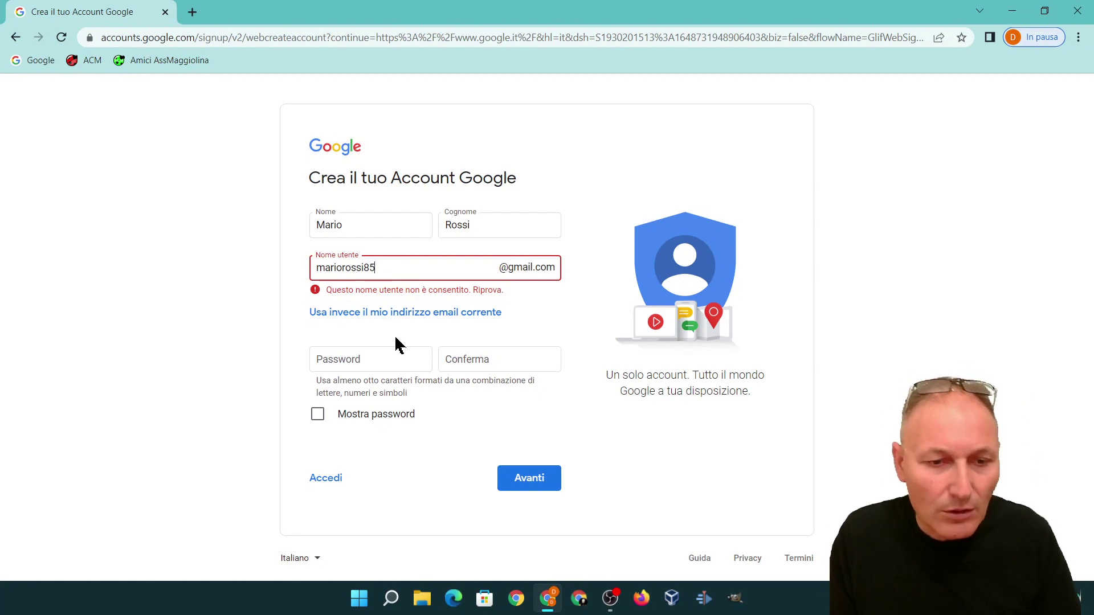
pyautogui.click(388, 358)
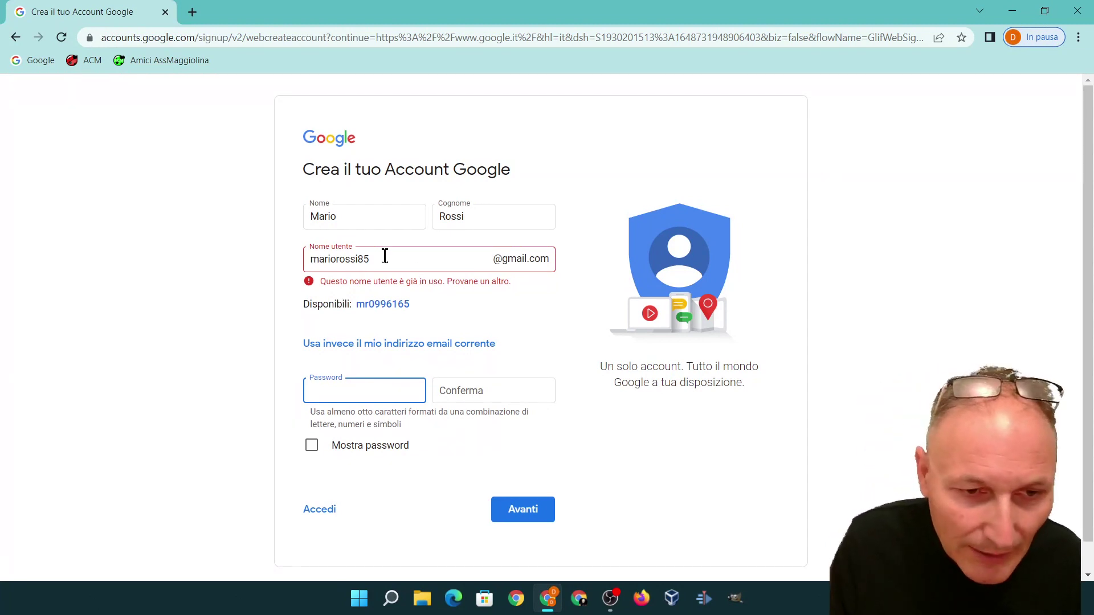
# Step: Replace the taken username with a different one and recheck its availability
pyautogui.moveTo(383, 254); pyautogui.dragTo(283, 259)
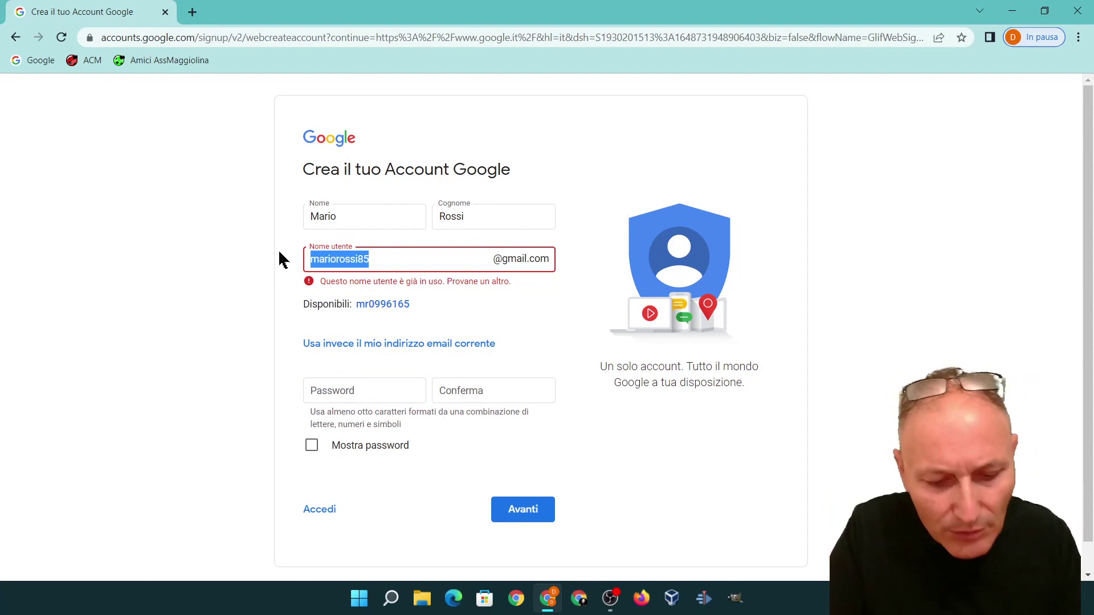
pyautogui.write('mari')
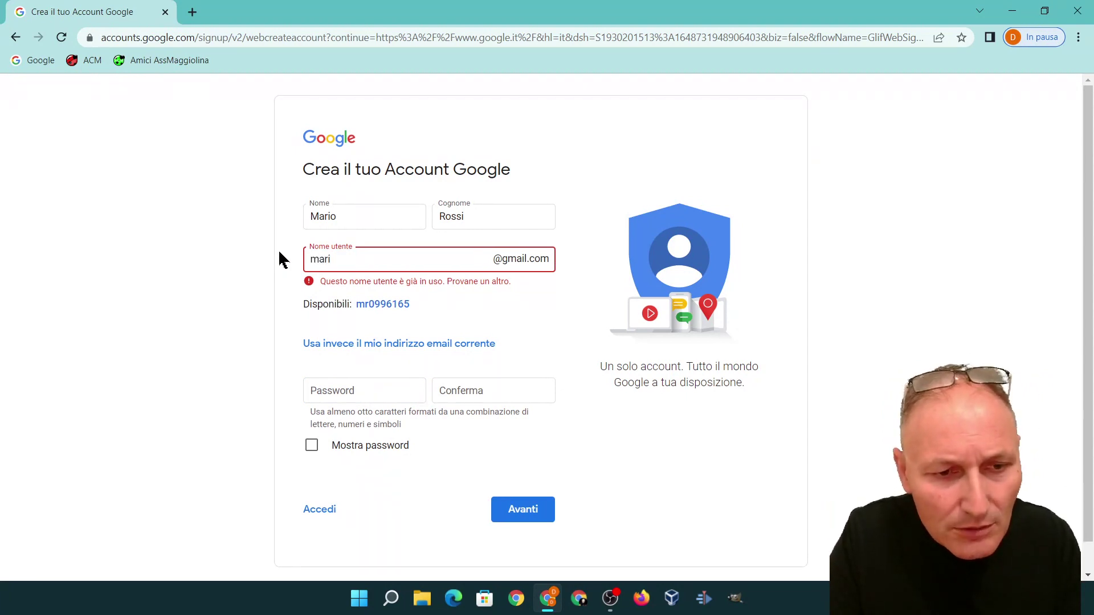
pyautogui.write('iomario')
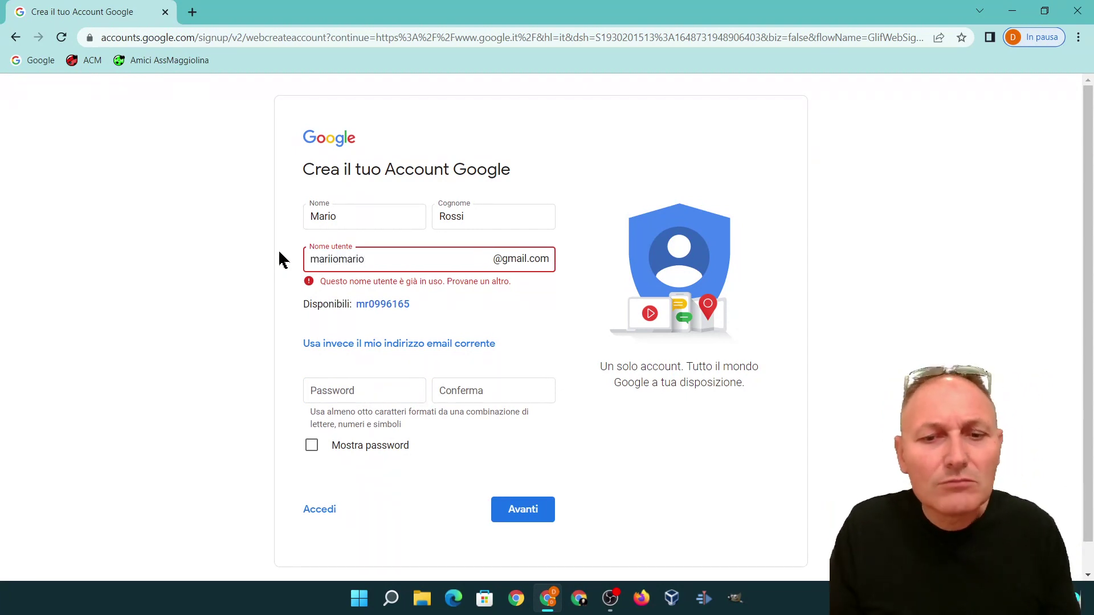
pyautogui.click(364, 389)
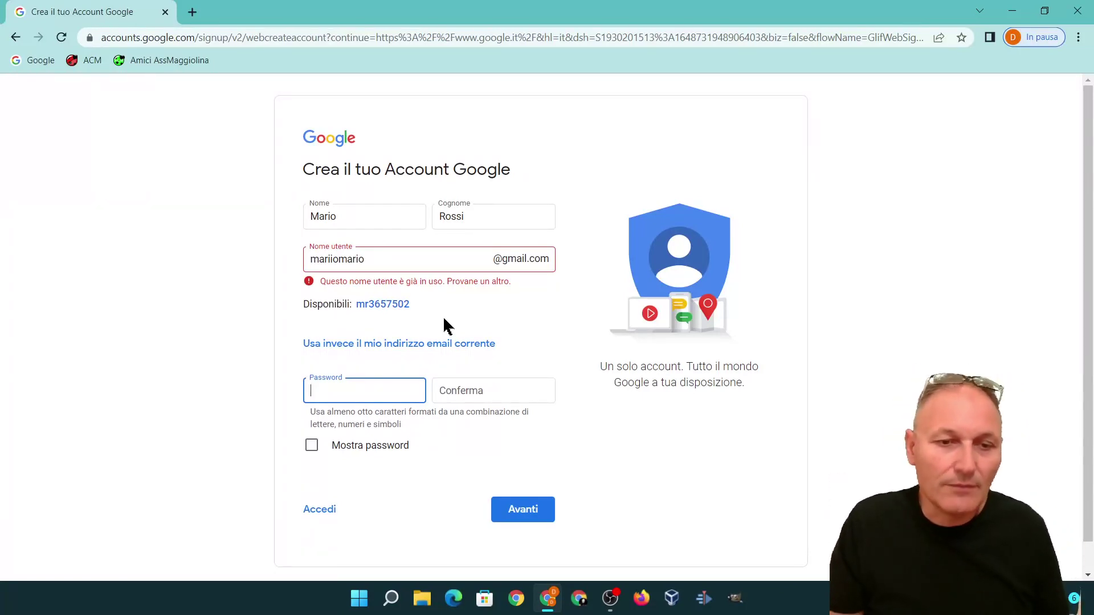
pyautogui.click(414, 264)
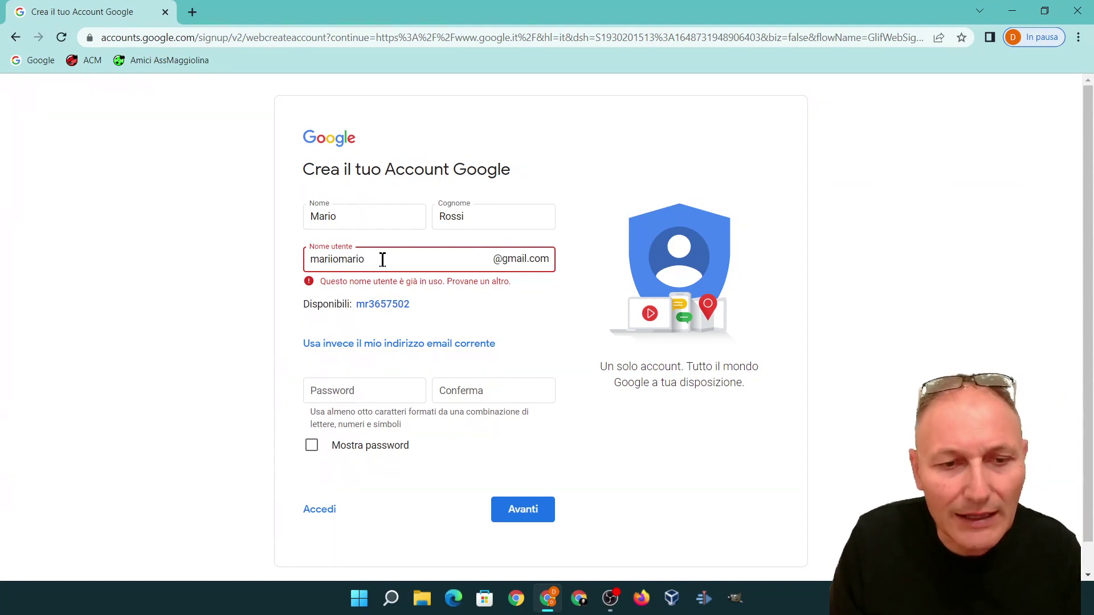
# Step: Overwrite the taken username with another new one, clearing the availability error
pyautogui.moveTo(383, 259); pyautogui.dragTo(266, 254)
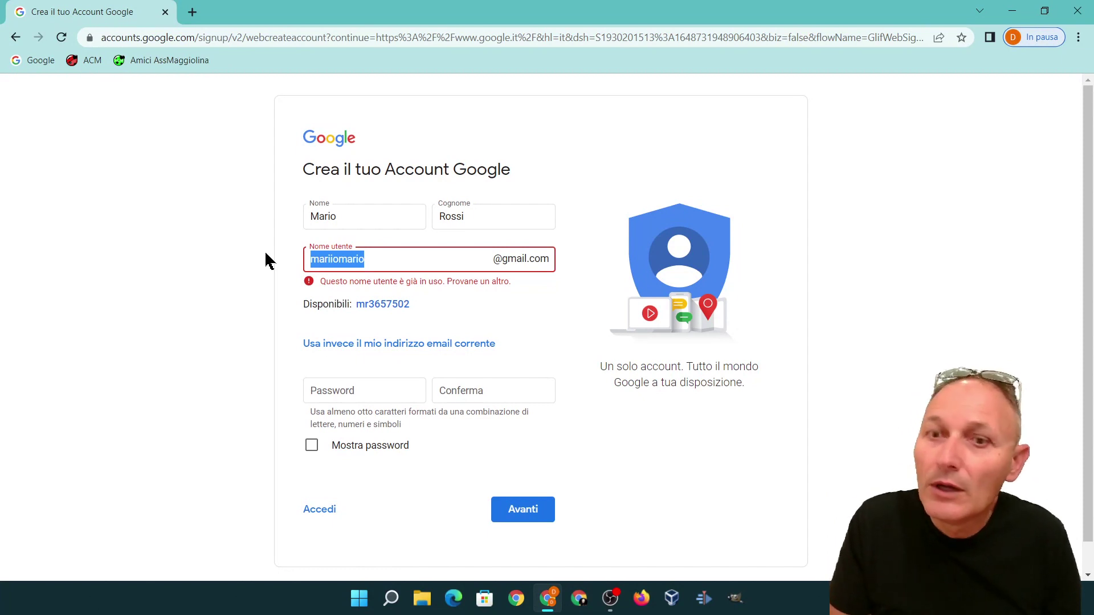
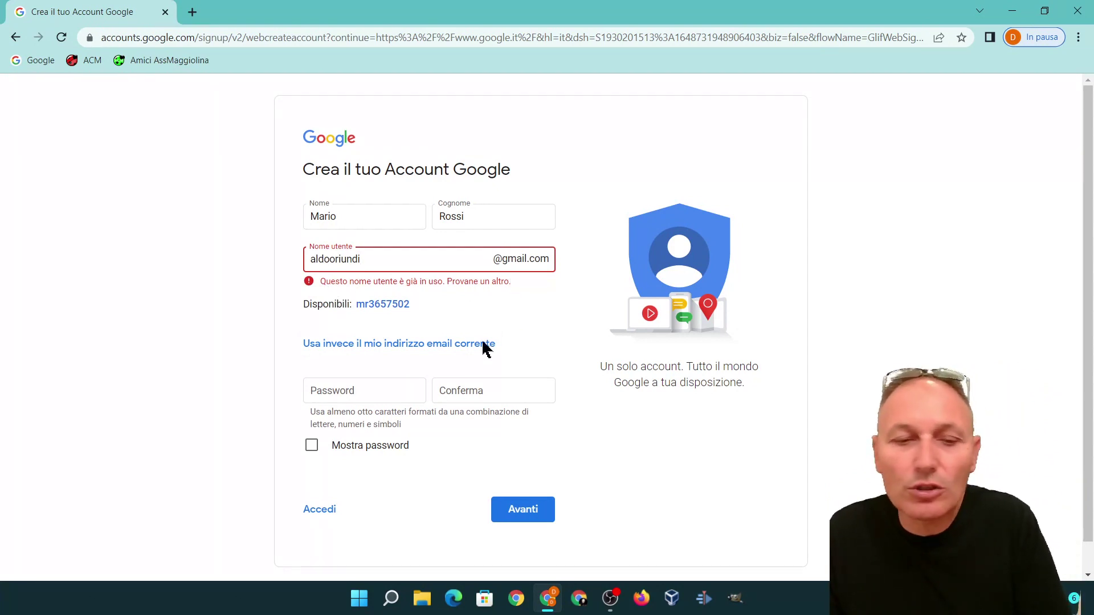
pyautogui.click(376, 385)
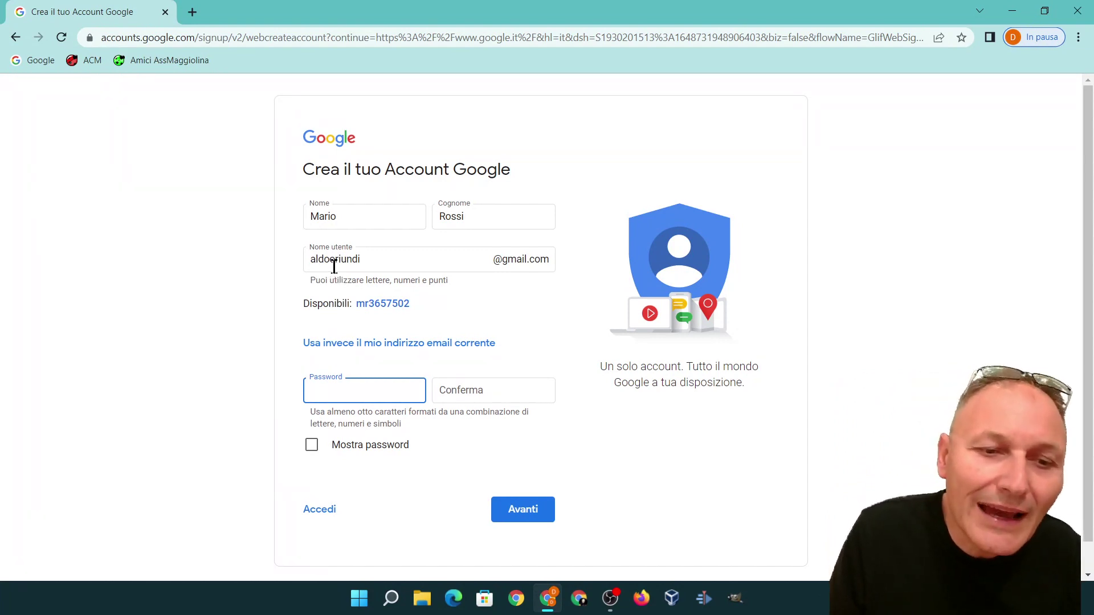
# Step: Insert a '.' between the two words in the Nome utente field and revalidate
pyautogui.click(334, 259)
pyautogui.write('.')
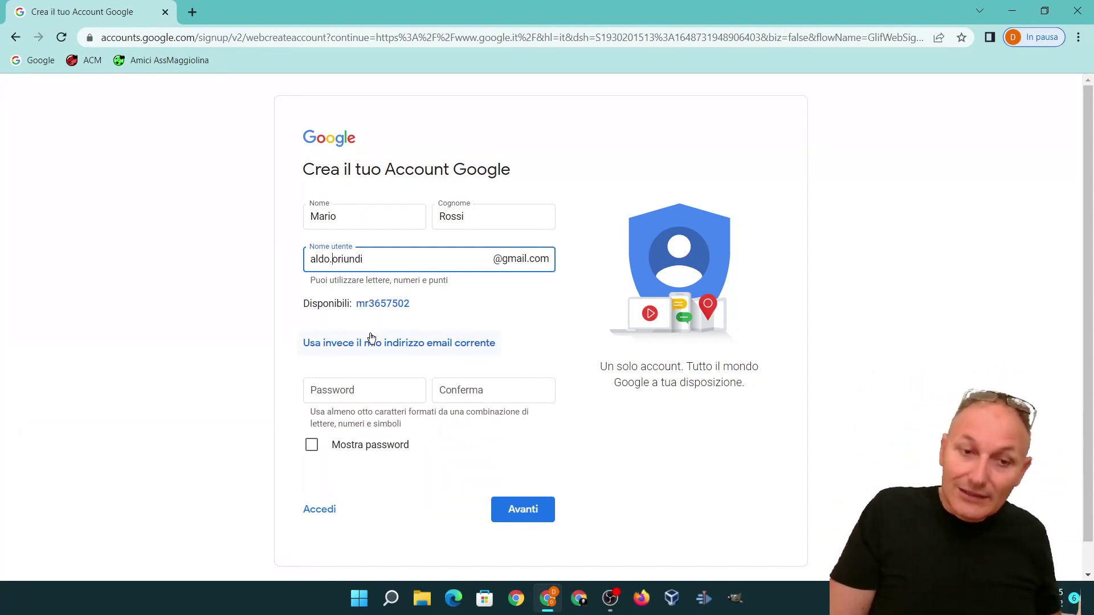
pyautogui.click(367, 391)
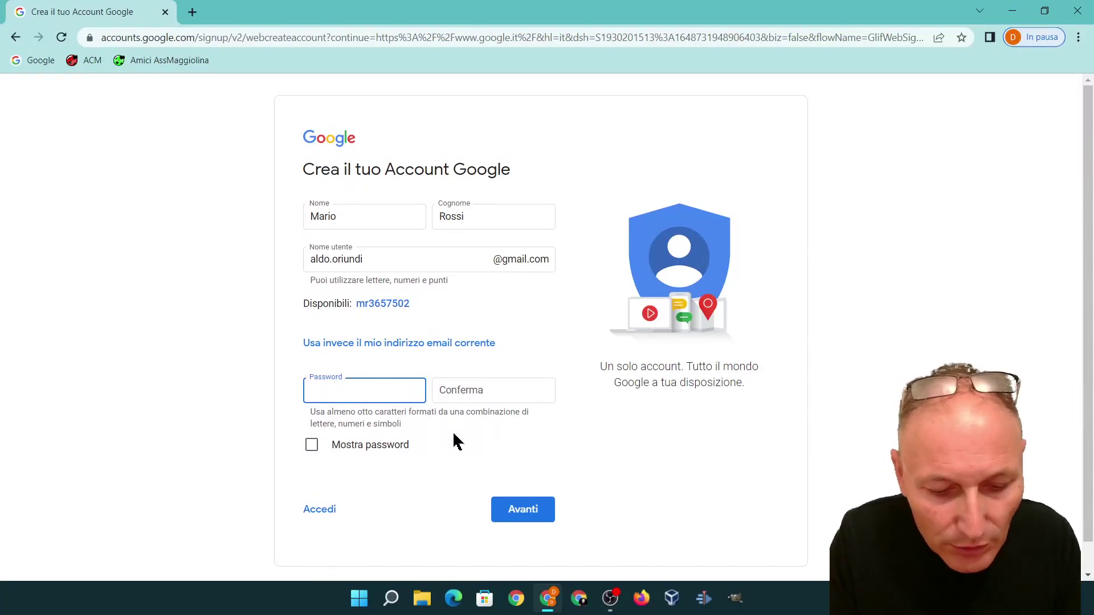
# Step: Type the password and toggle Mostra password so it displays as plain text
pyautogui.write('••')
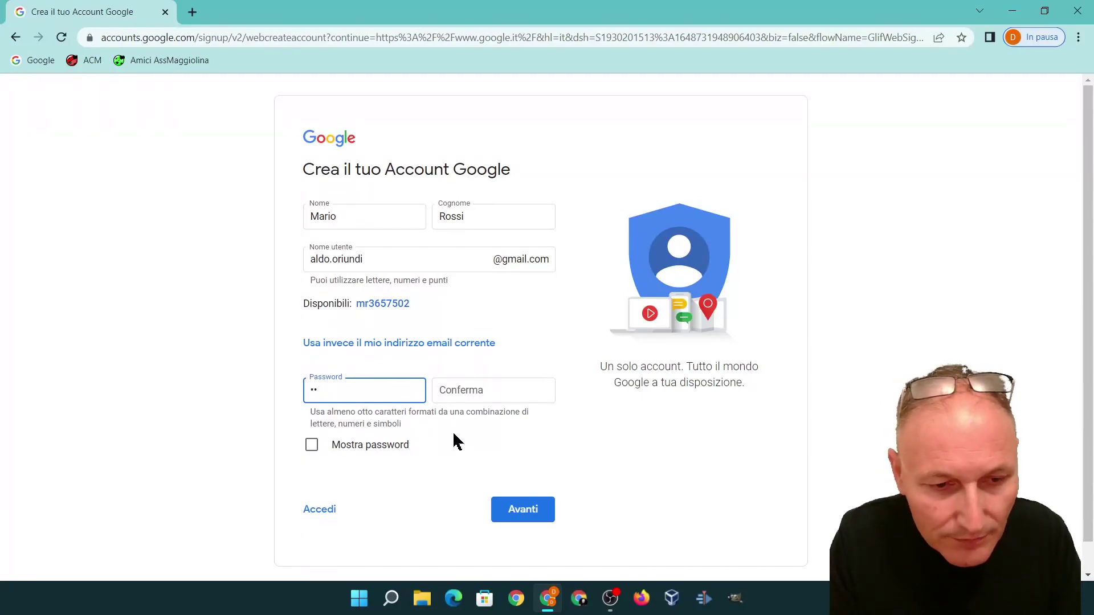
pyautogui.click(312, 446)
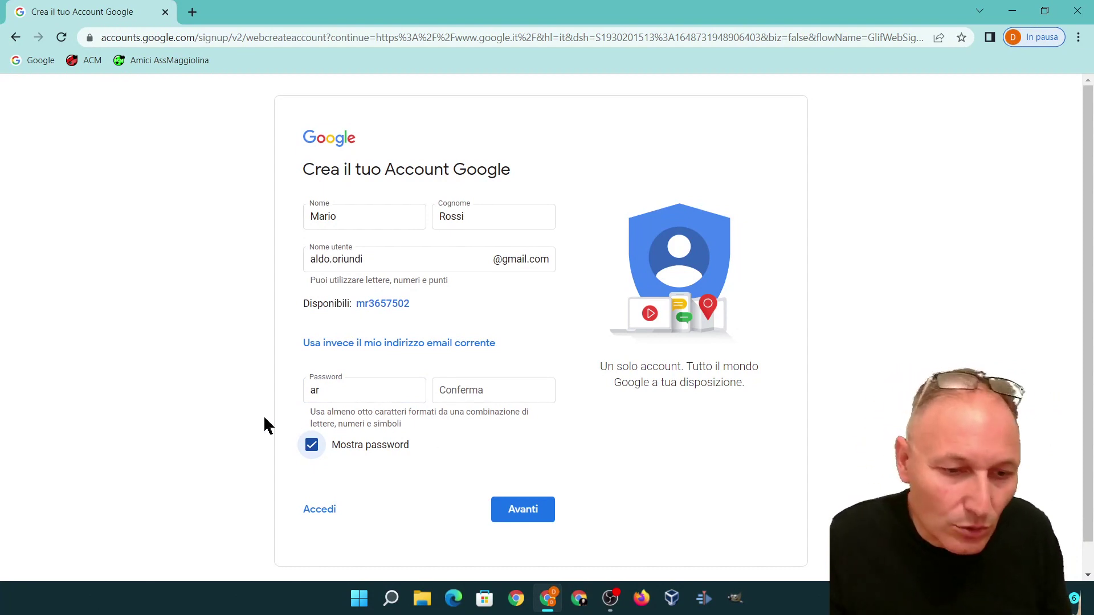
pyautogui.click(311, 446)
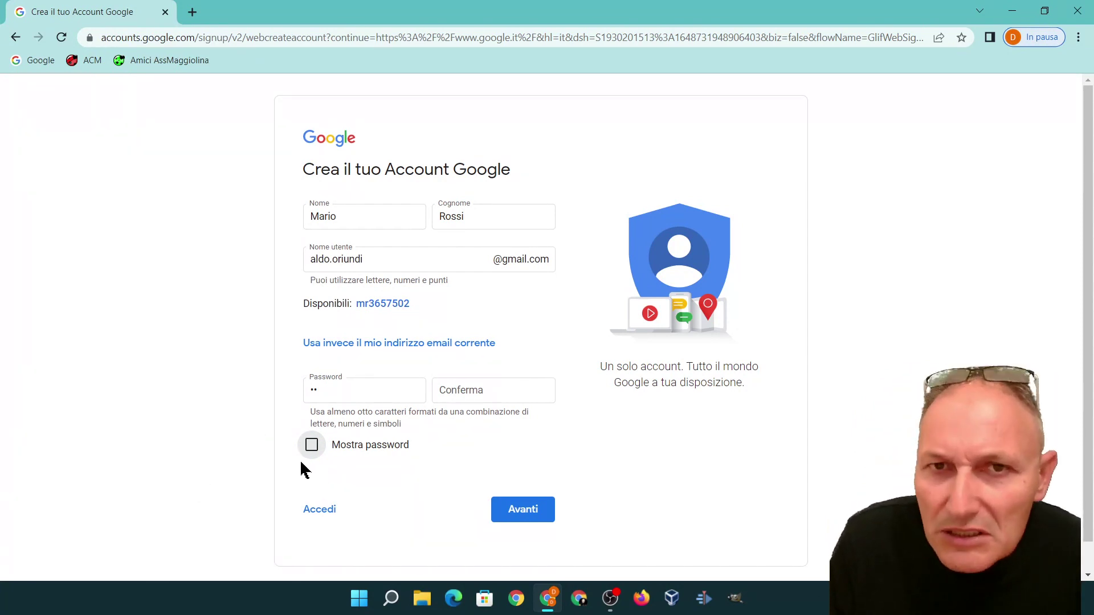
pyautogui.click(309, 445)
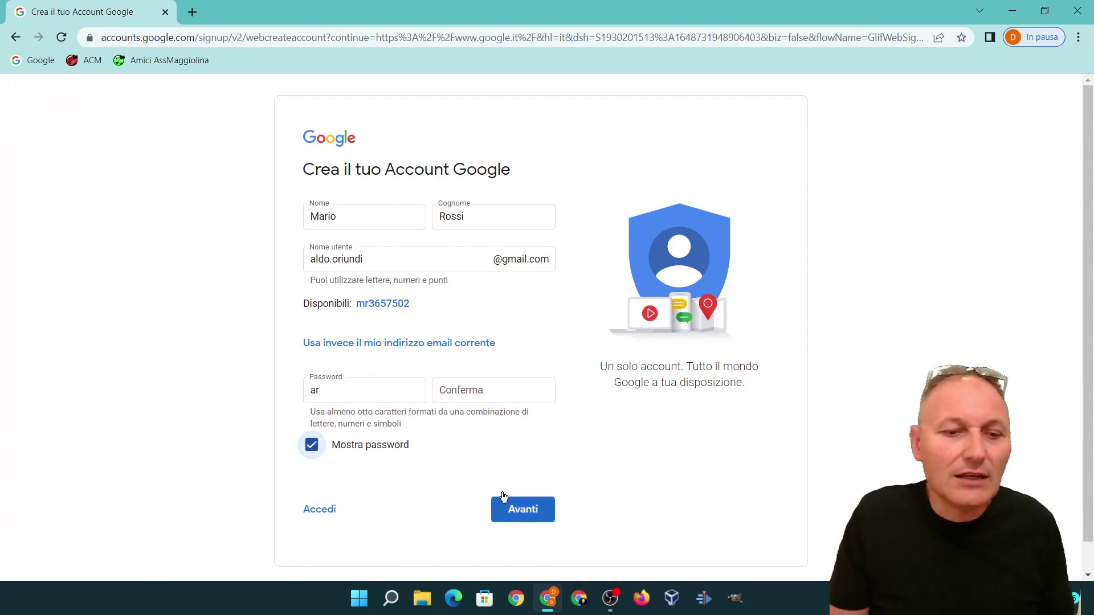
pyautogui.click(346, 393)
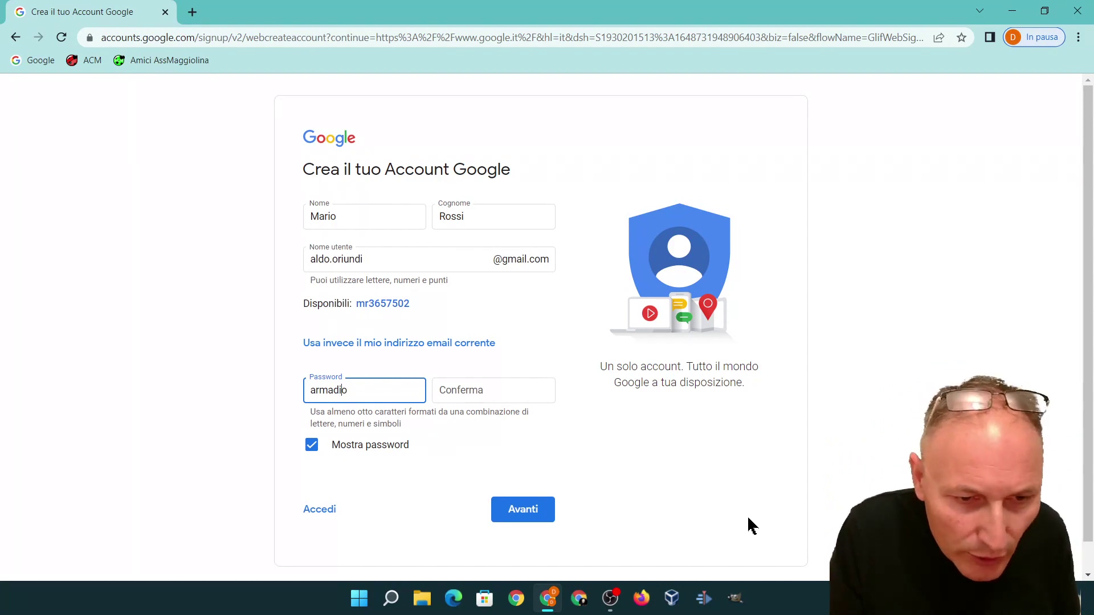
# Step: Capitalise a letter in the password and append a digit and two symbols
pyautogui.press('BackSpace')
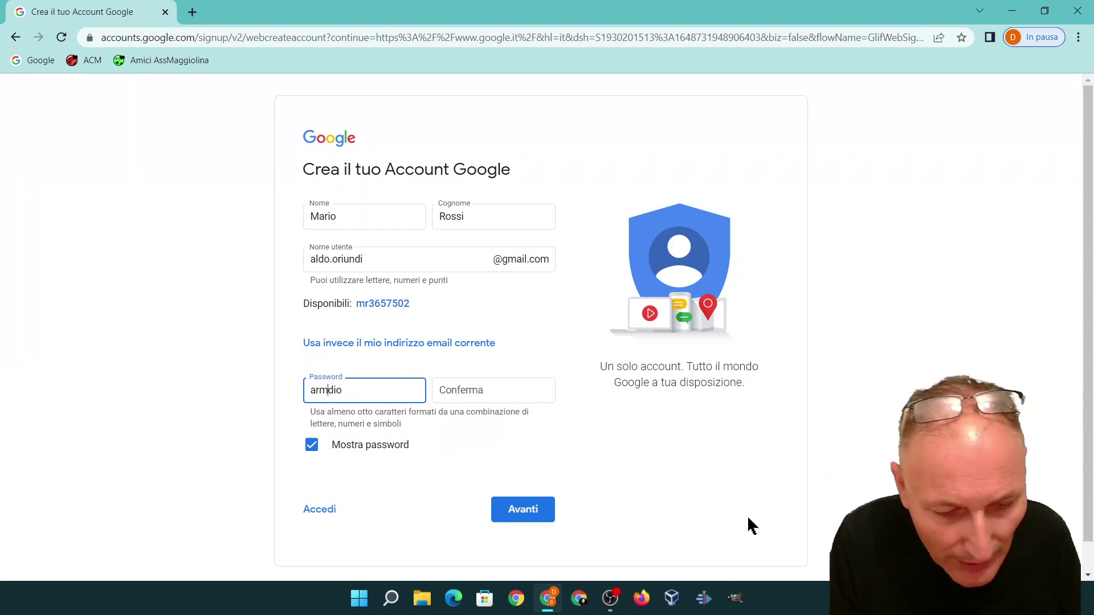
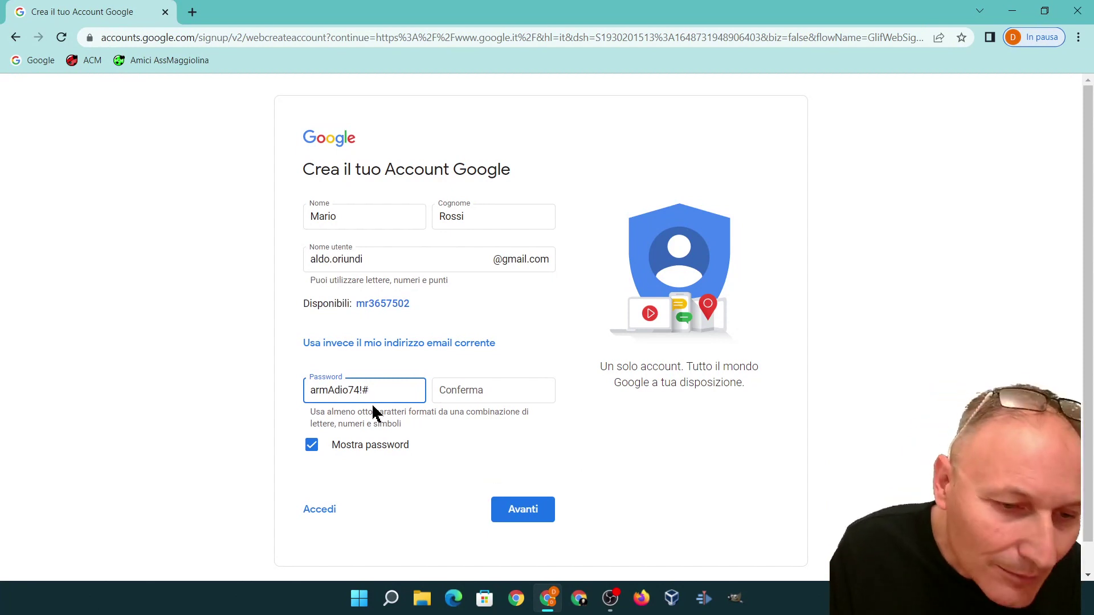
# Step: Replace the password's first letter with a symbol and delete its trailing symbols
pyautogui.click(315, 391)
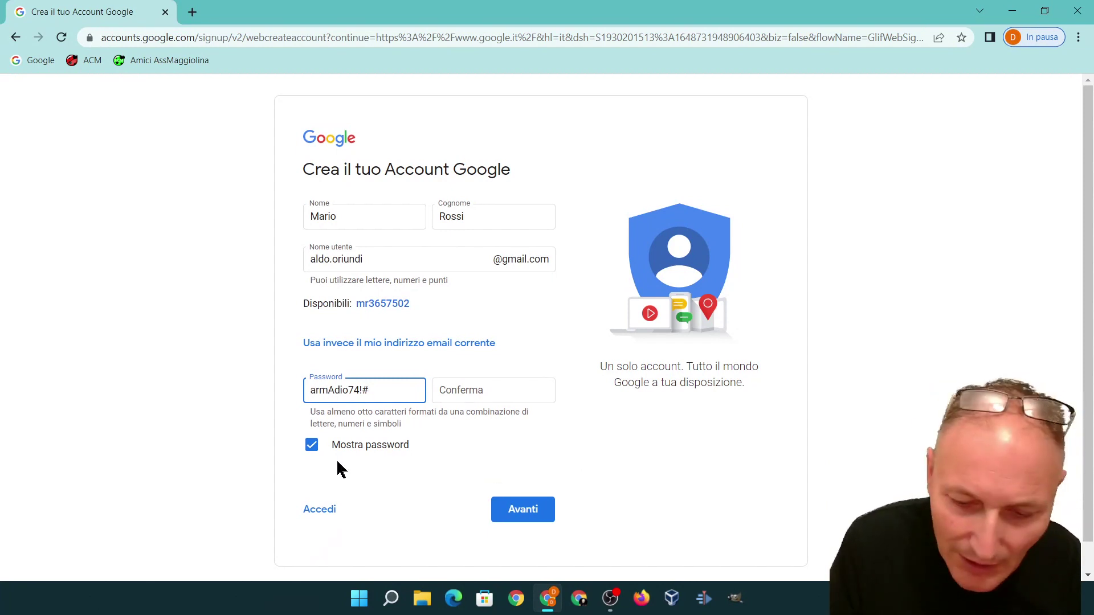
pyautogui.press('BackSpace')
pyautogui.write('@')
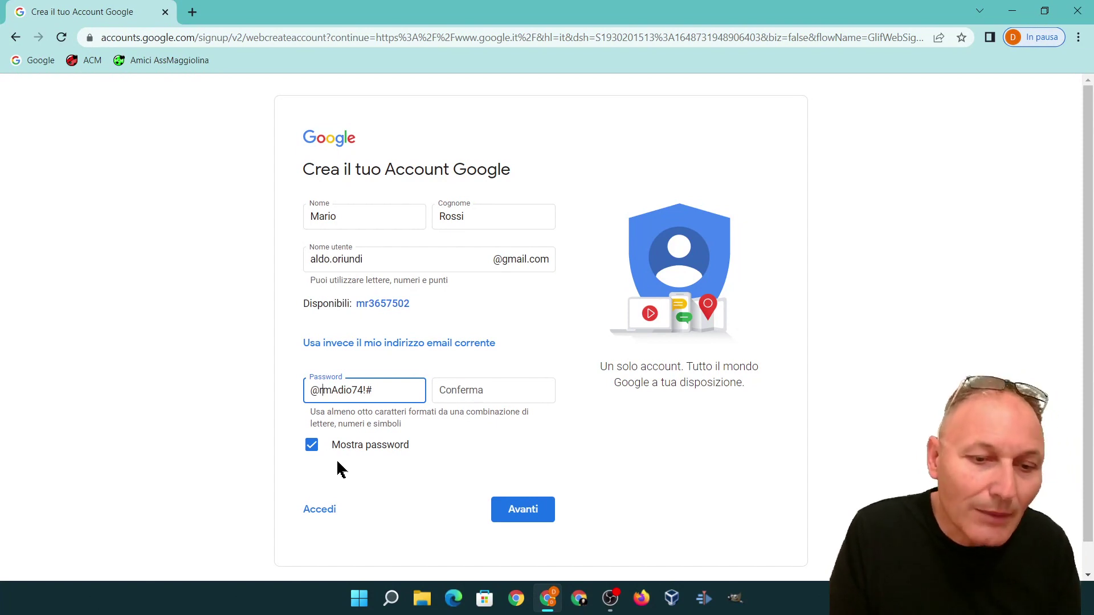
pyautogui.press('Right')
pyautogui.press('Right')
pyautogui.press('Right')
pyautogui.press('Right')
pyautogui.press('Right')
pyautogui.press('Right')
pyautogui.press('Right')
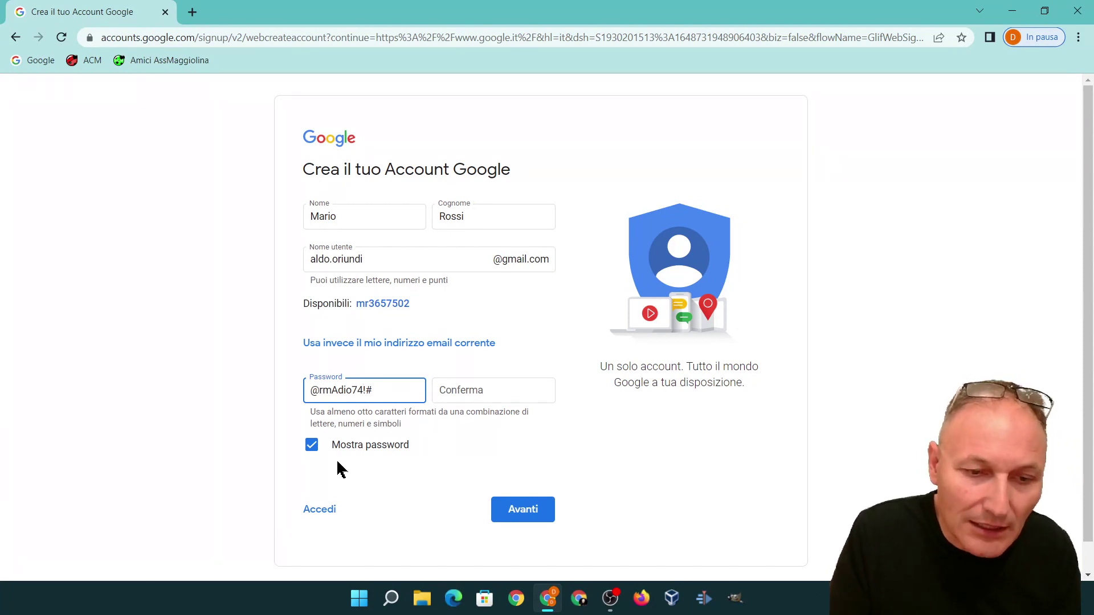
pyautogui.press('BackSpace')
pyautogui.press('BackSpace')
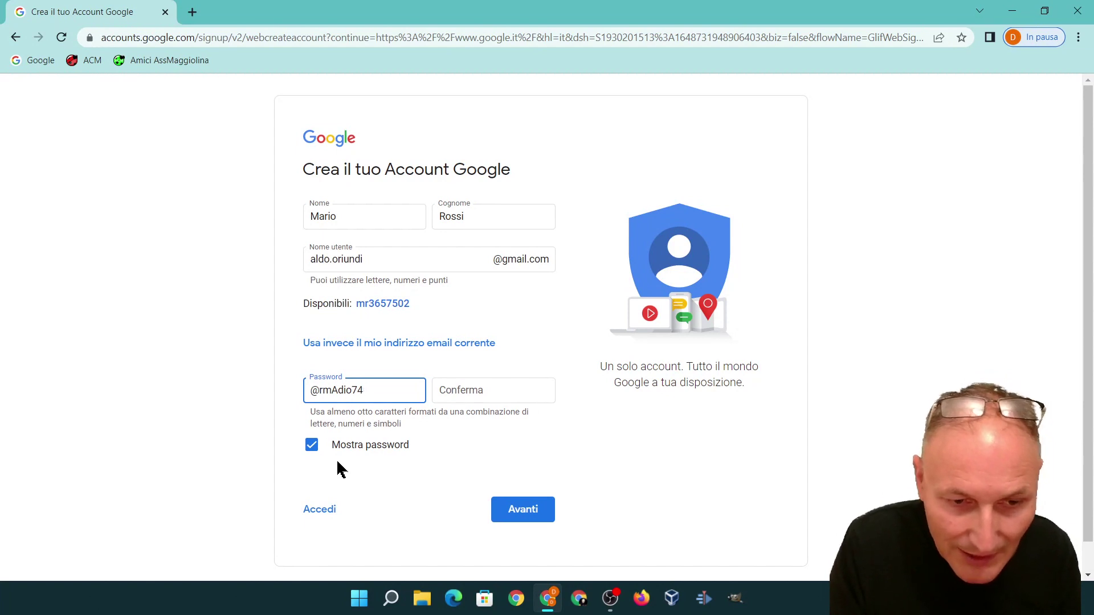
# Step: Start retyping the same password in the Conferma field, correcting one mistyped letter
pyautogui.click(464, 386)
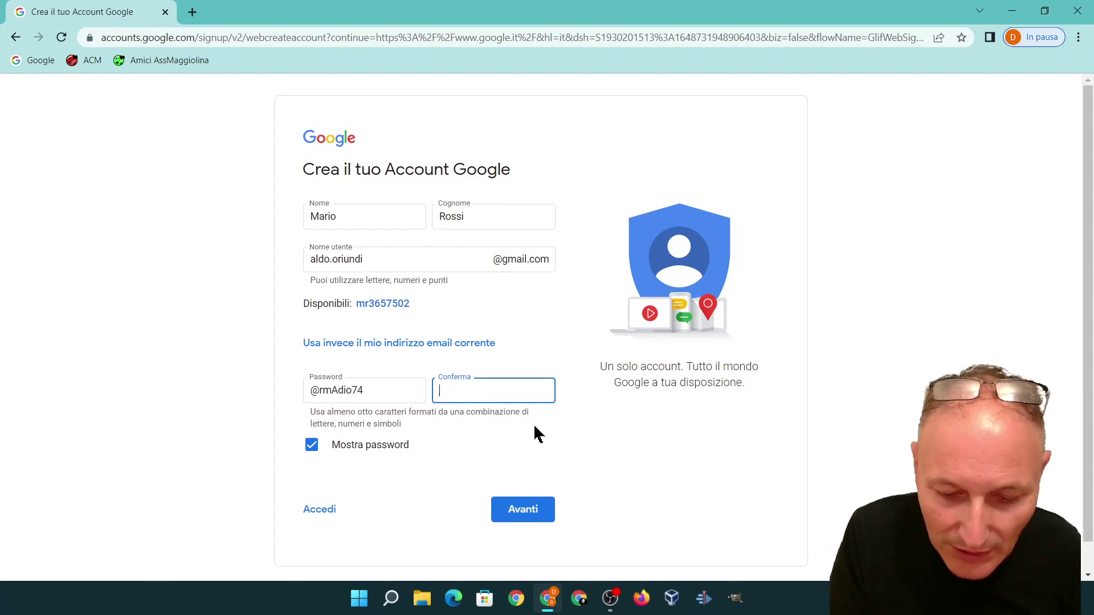
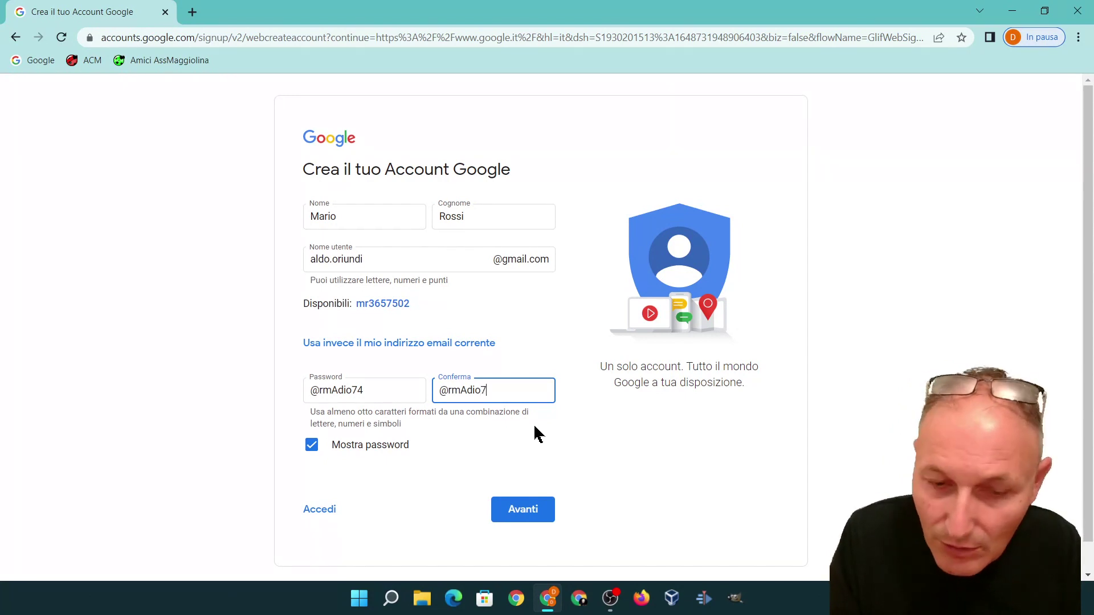